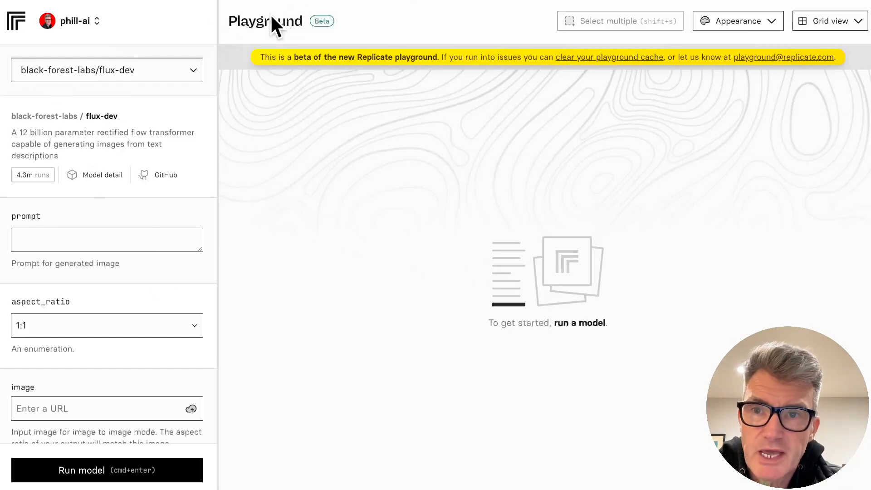
Step: Go to the Replicate dashboard and open the Playground from there
click(17, 24)
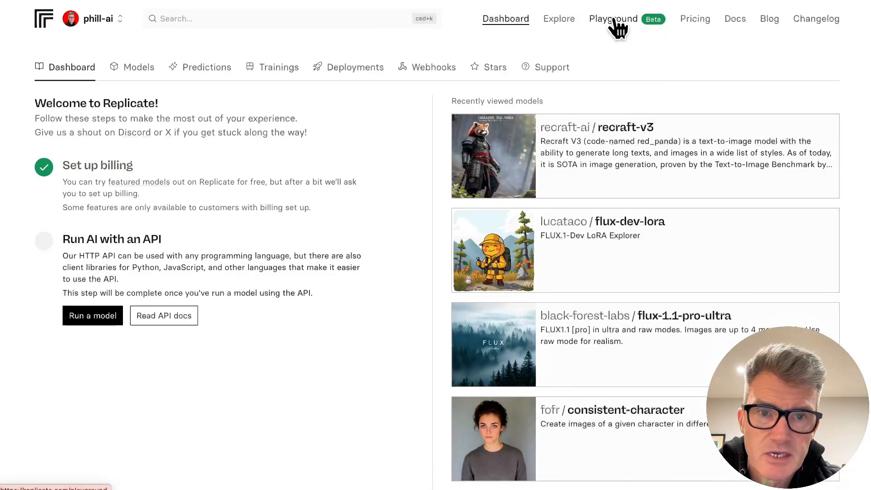
click(618, 28)
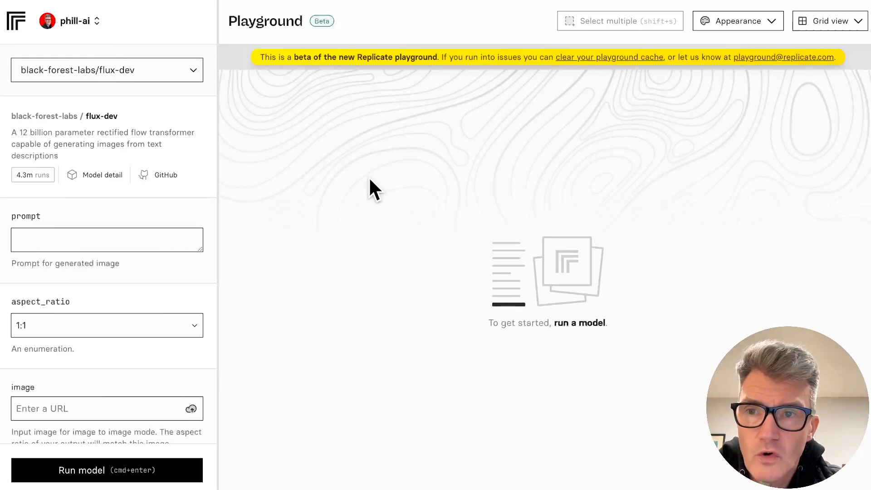
Step: Look through the models available in the Playground and the Edit models form for adding others
click(158, 77)
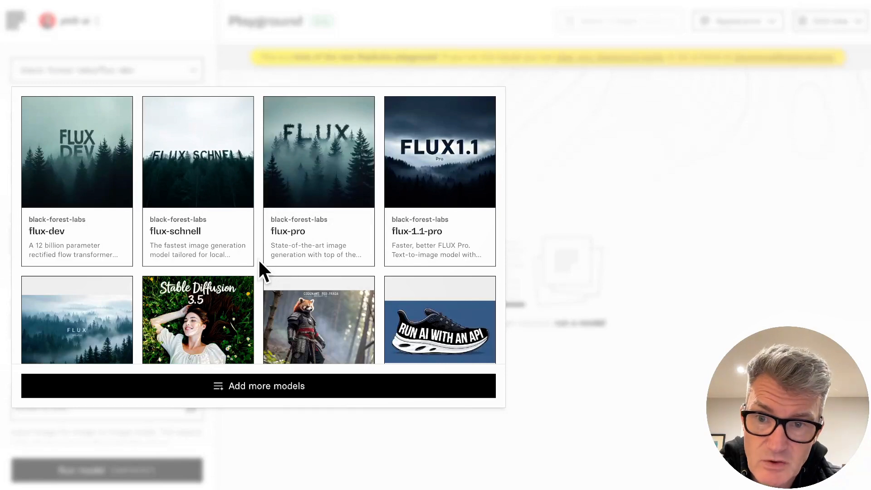
scroll(260, 262, down, 2)
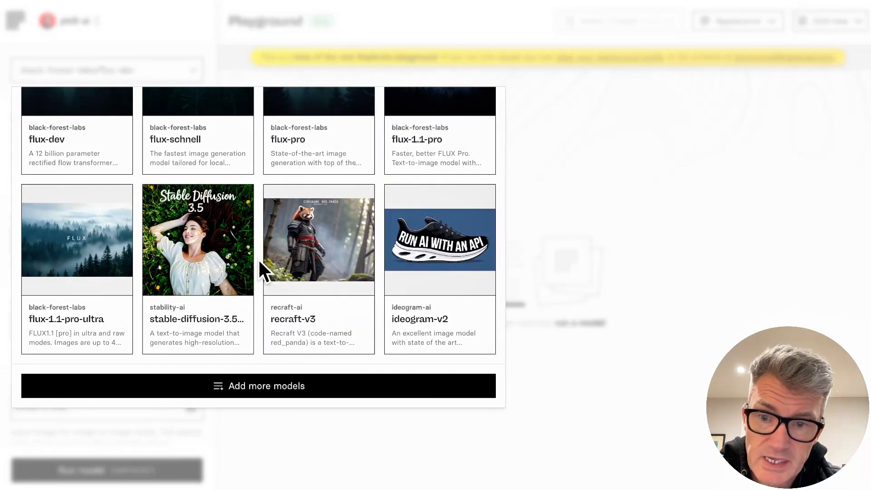
scroll(259, 267, up, 2)
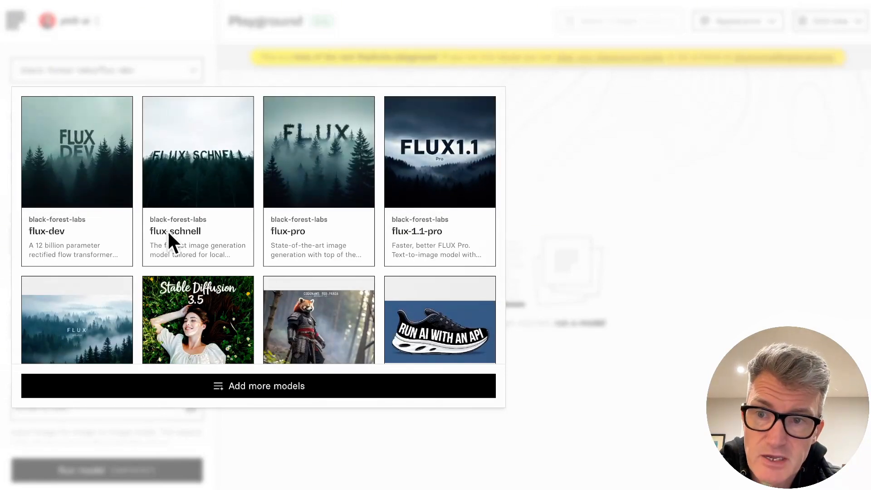
scroll(402, 282, down, 2)
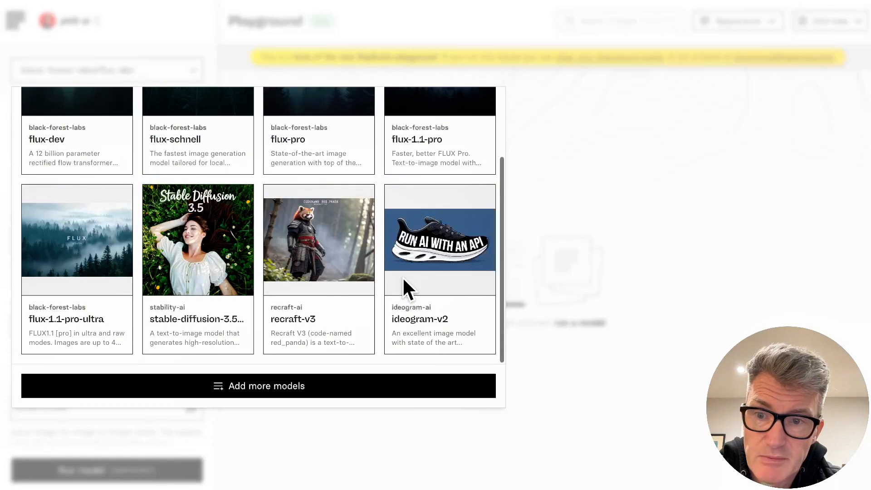
click(253, 388)
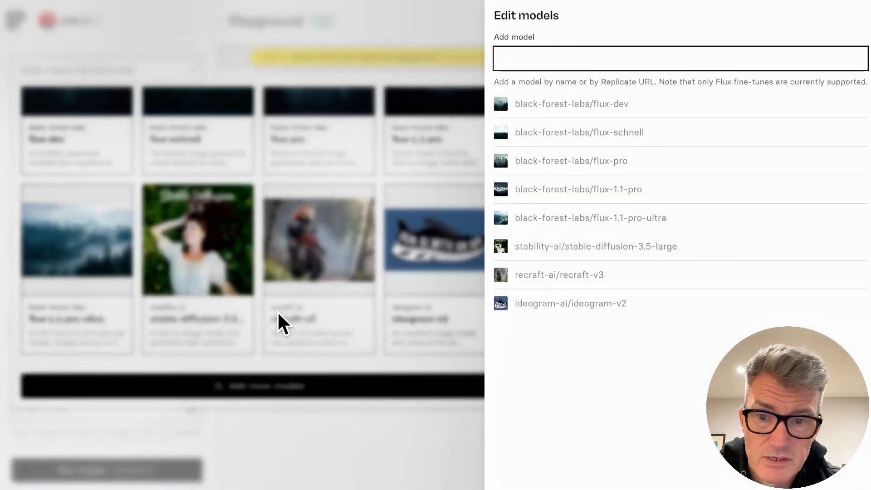
click(375, 190)
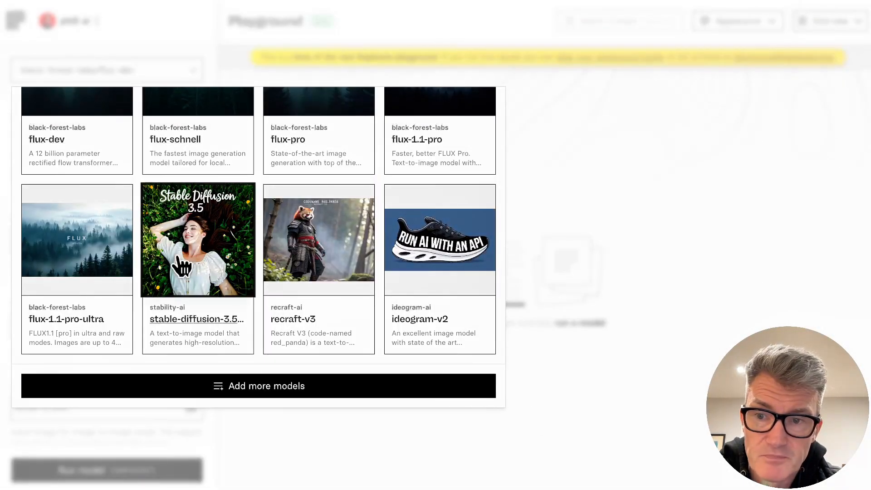
Step: Choose stability-ai/stable-diffusion-3.5-large as the model to run
scroll(182, 268, up, 2)
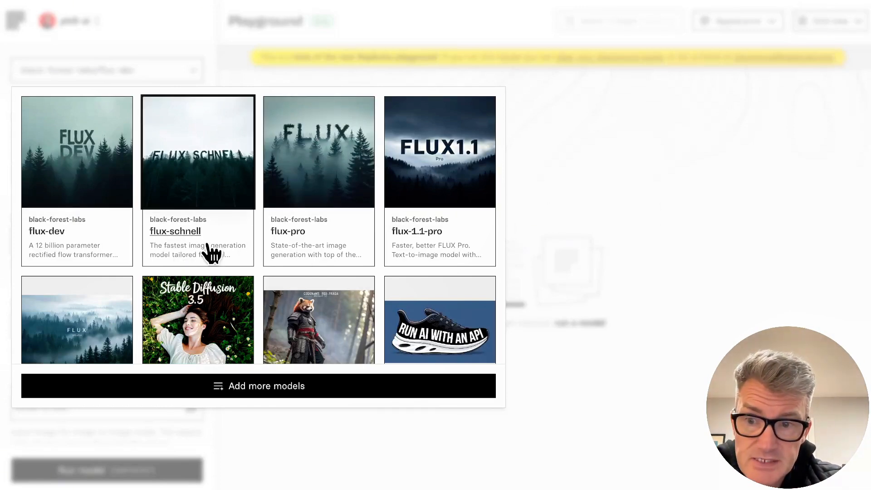
scroll(211, 254, down, 2)
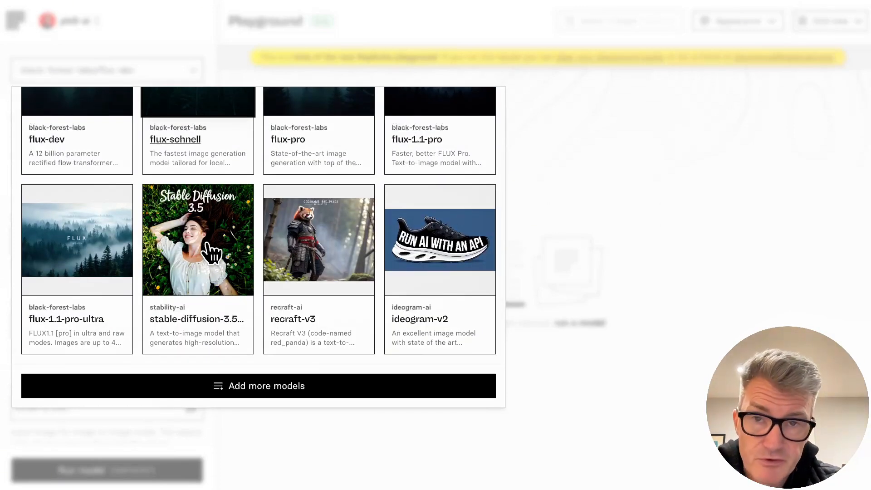
click(211, 254)
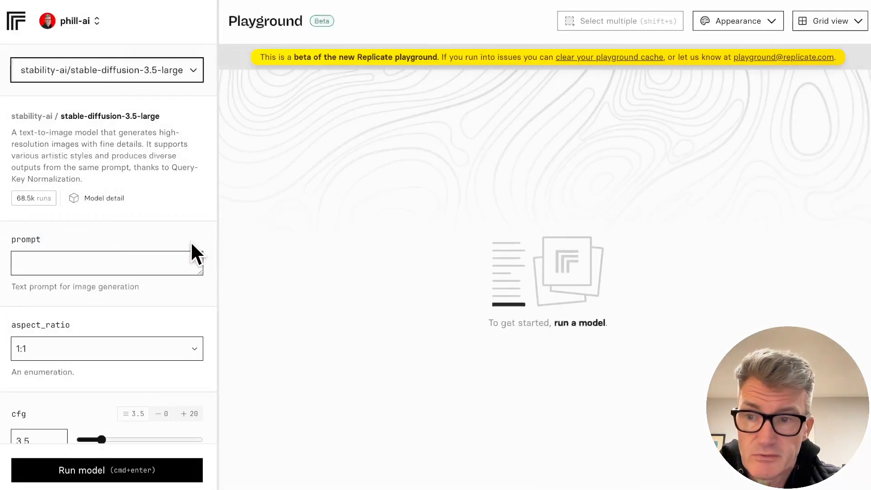
Step: Enter the prompt "cyborg in london" and set the aspect ratio to 16:9
click(68, 261)
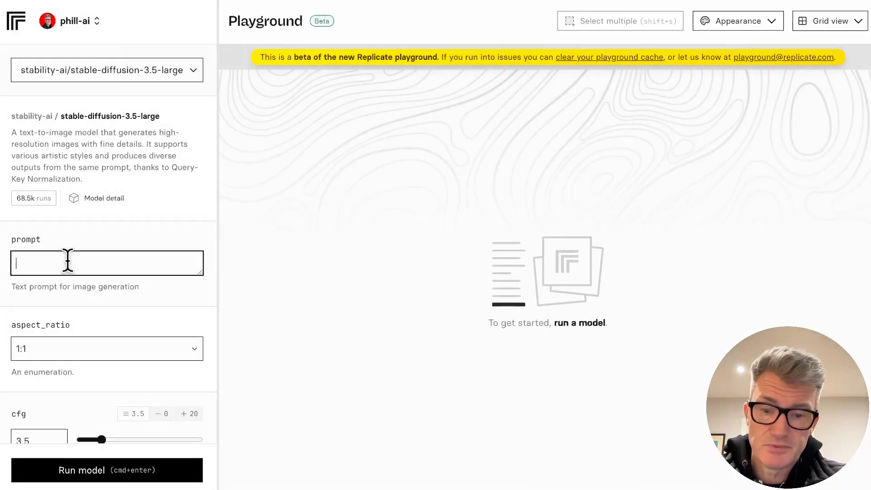
text(cyborg in)
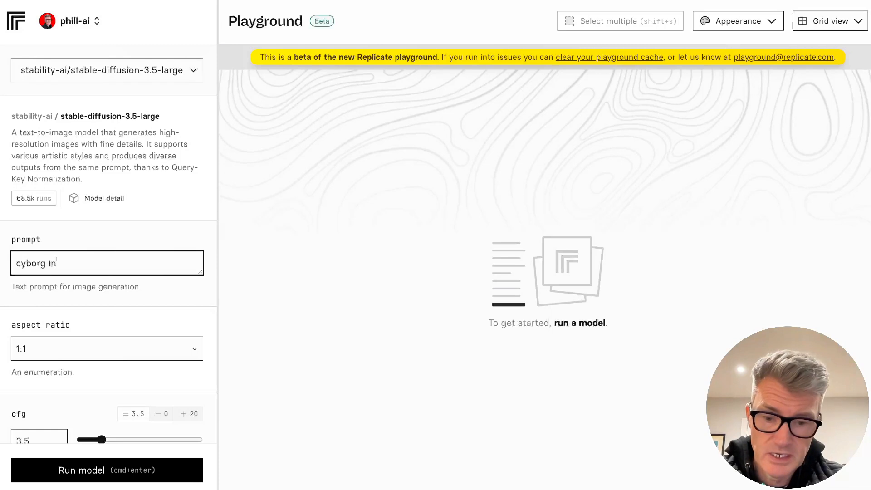
text( london)
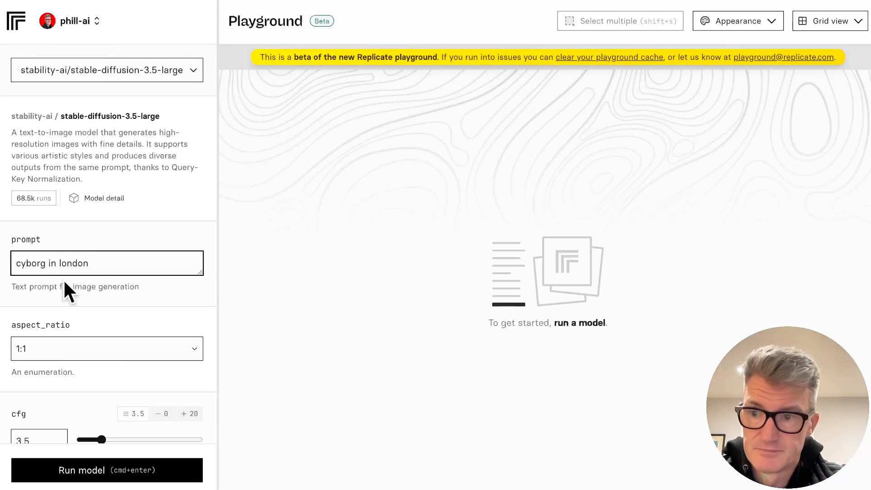
click(62, 345)
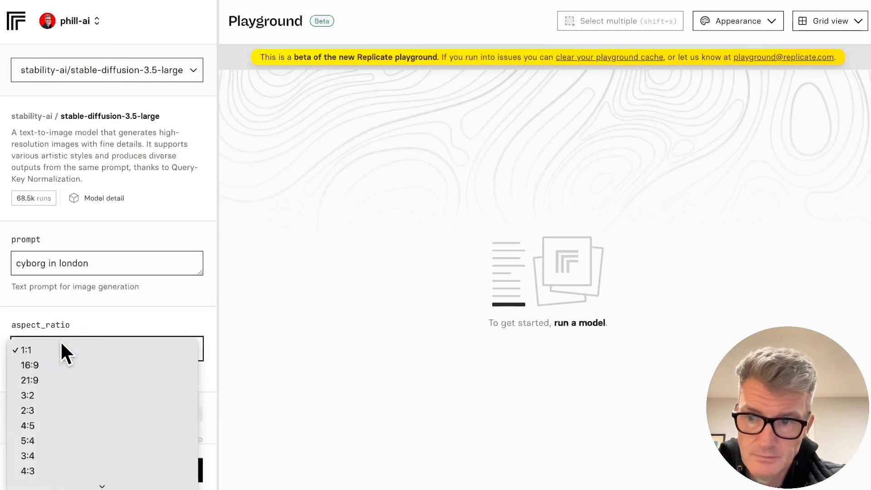
click(48, 368)
Step: Set the output format to jpg and run the Stable Diffusion 3.5 model
scroll(137, 299, down, 5)
scroll(152, 286, down, 2)
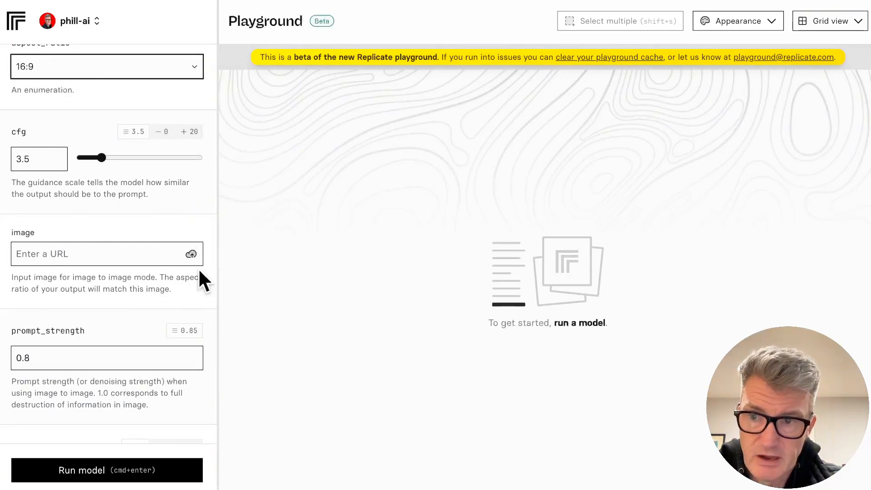
scroll(146, 252, down, 5)
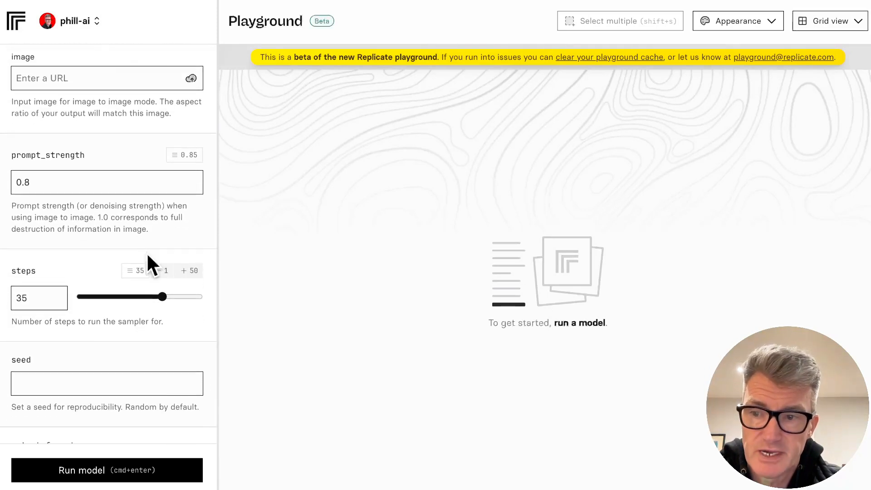
scroll(141, 371, down, 5)
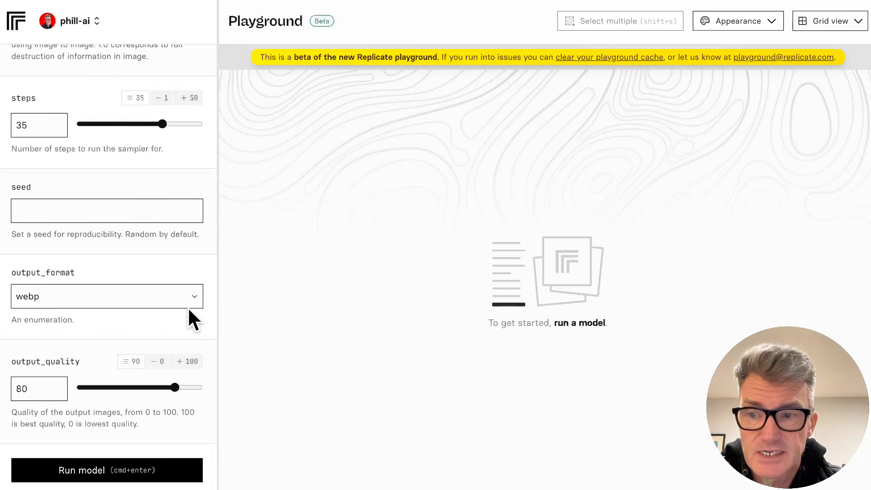
click(109, 296)
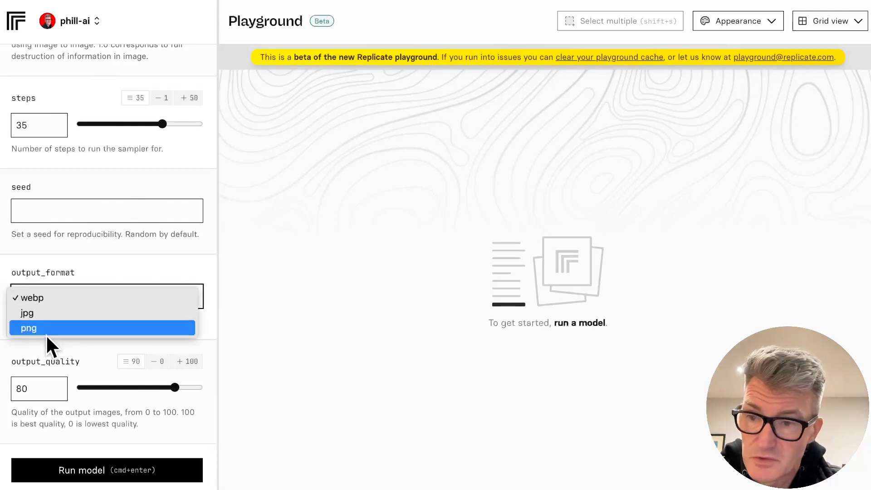
click(94, 314)
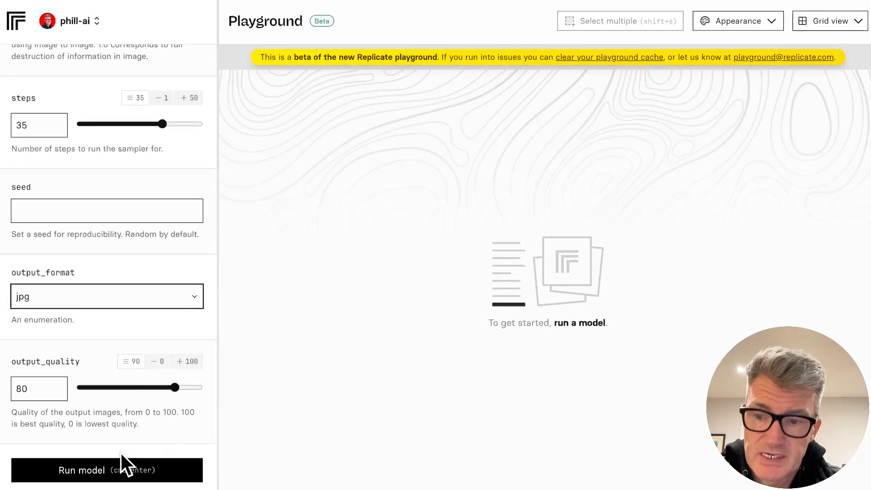
click(86, 472)
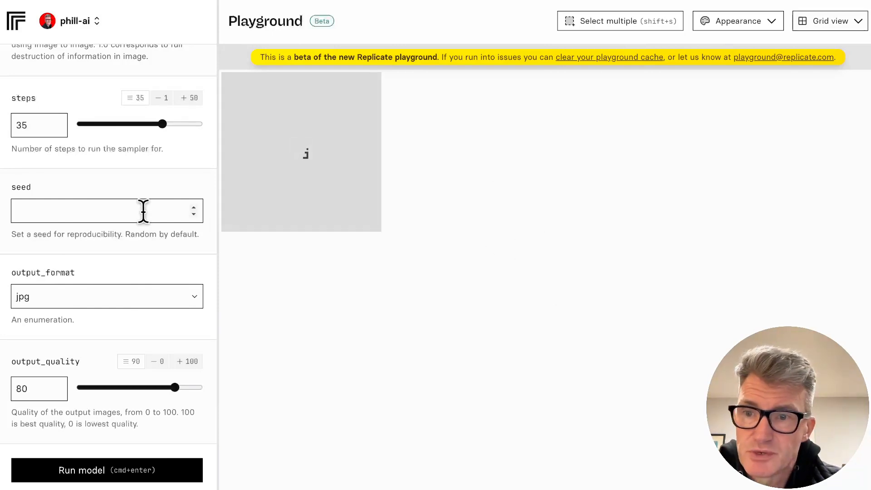
Step: Switch the model to black-forest-labs/flux-dev and run it with the same prompt
scroll(172, 191, up, 10)
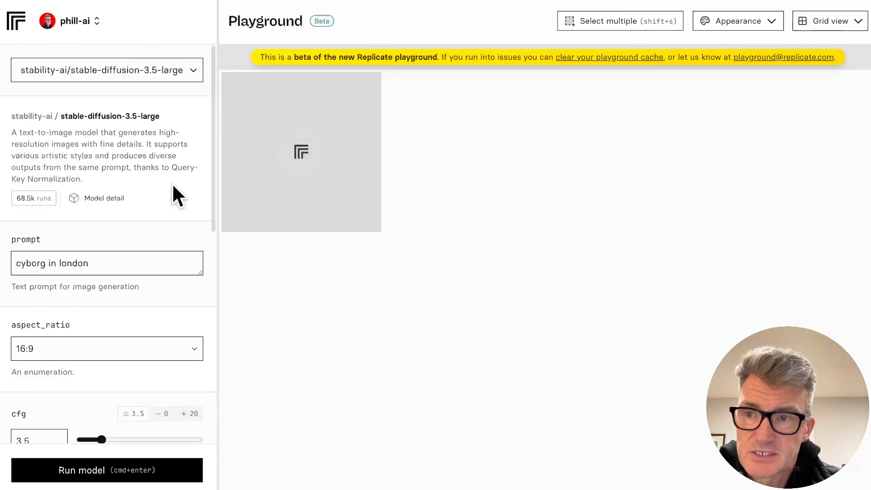
click(189, 68)
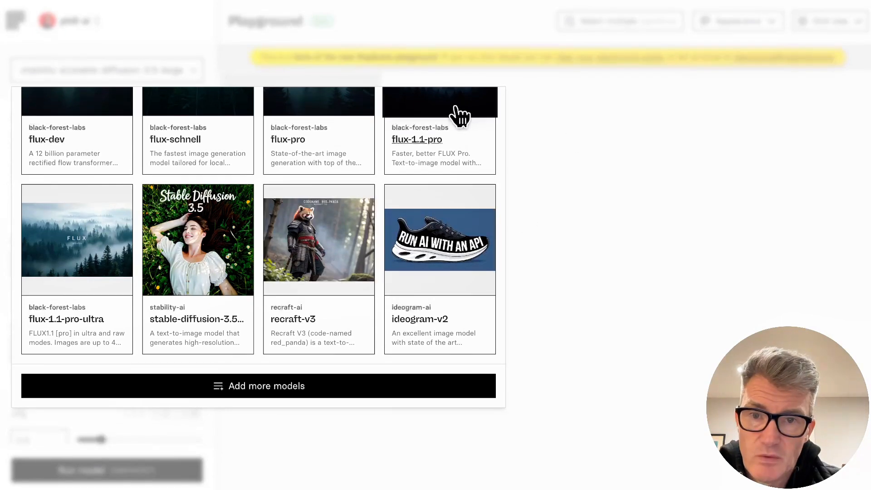
click(106, 137)
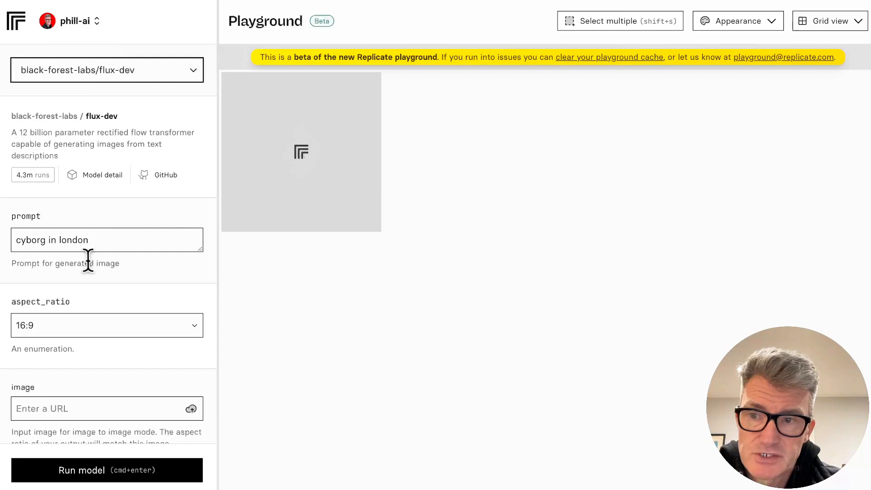
scroll(136, 265, down, 4)
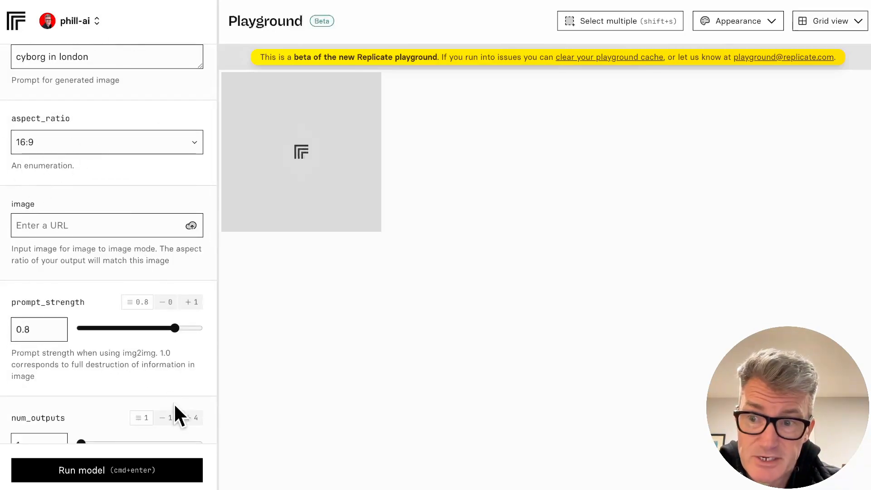
scroll(140, 386, down, 5)
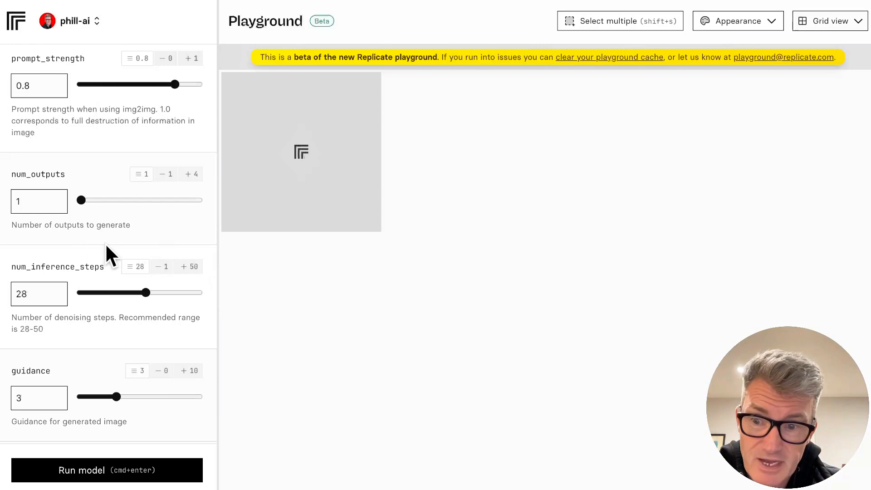
click(68, 474)
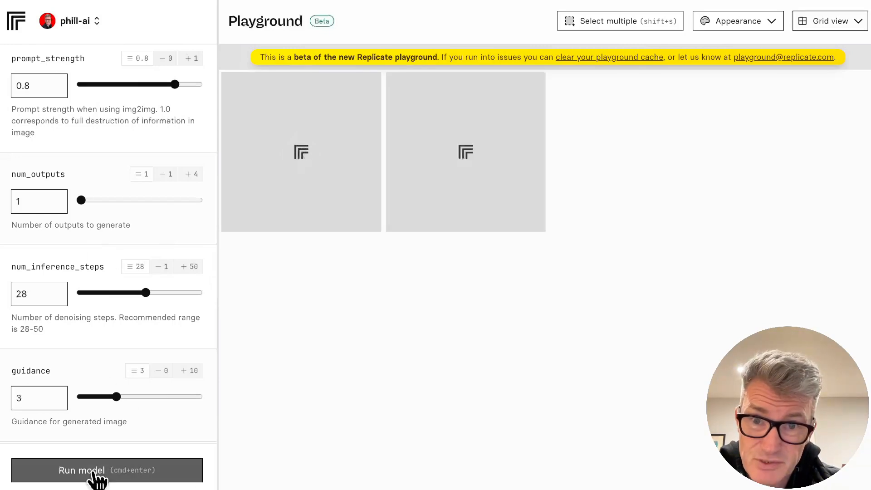
Step: Switch the model to ideogram-ai/ideogram-v2 and run it with the same prompt
scroll(152, 287, up, 10)
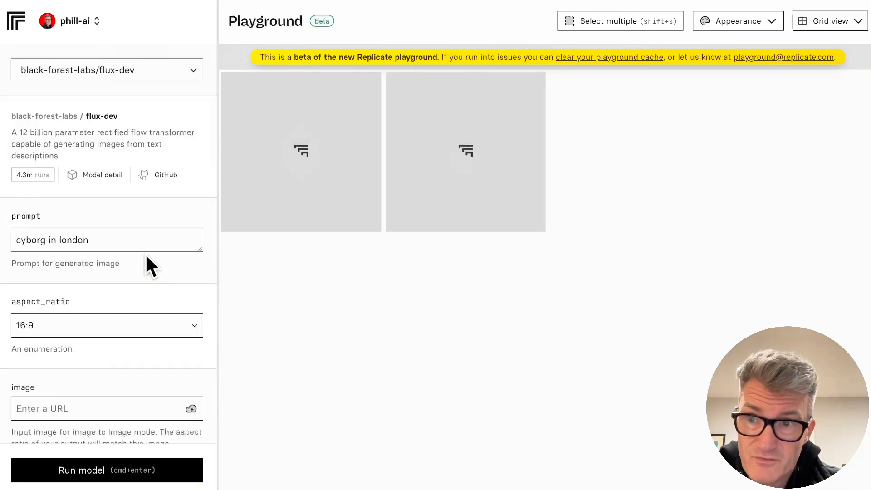
click(109, 74)
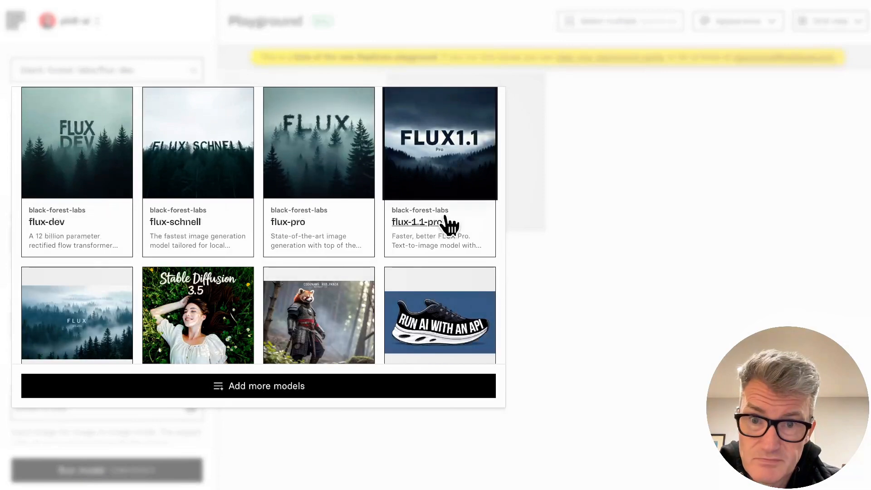
scroll(444, 240, down, 2)
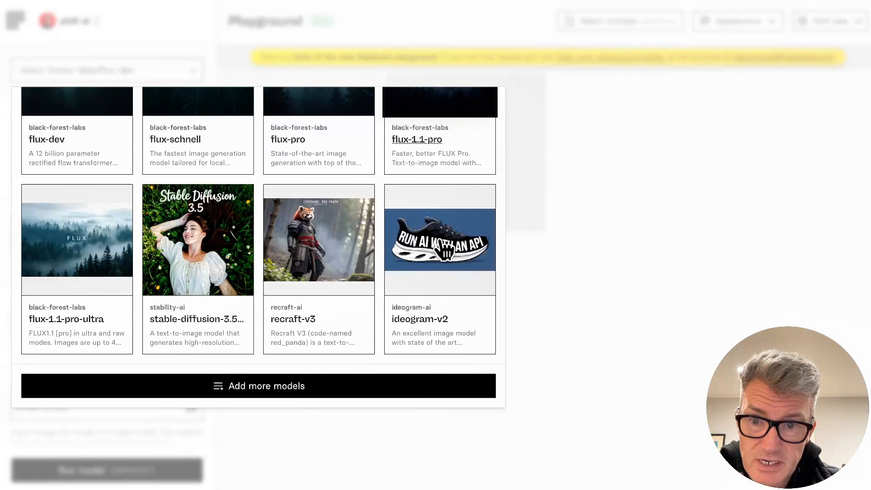
click(444, 245)
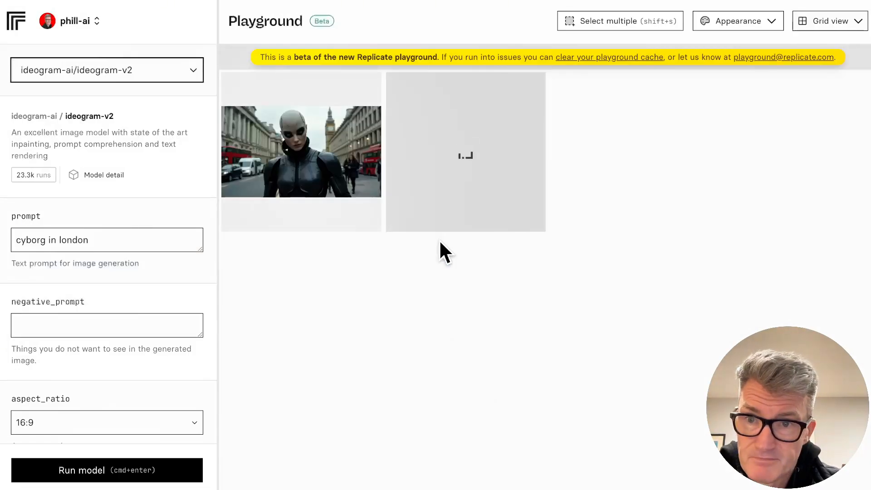
click(81, 476)
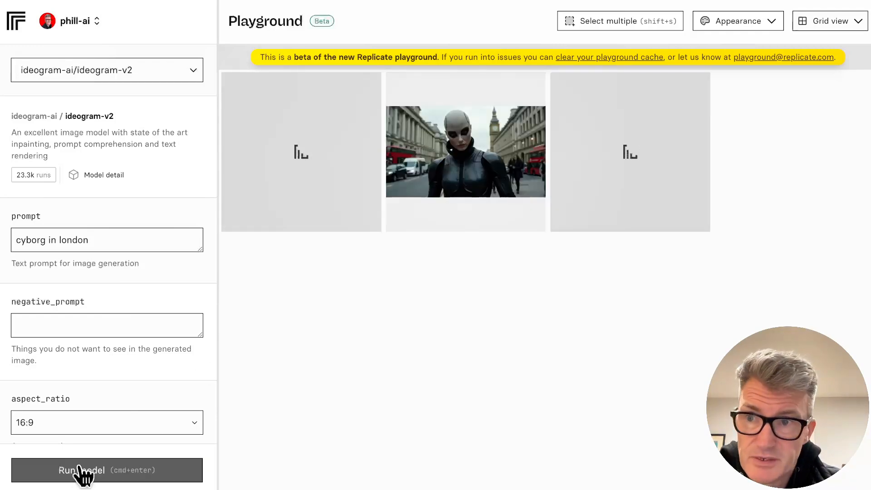
Step: Switch the model to black-forest-labs/flux-1.1-pro-ultra and run it with the same prompt and 16:9 aspect ratio
click(122, 75)
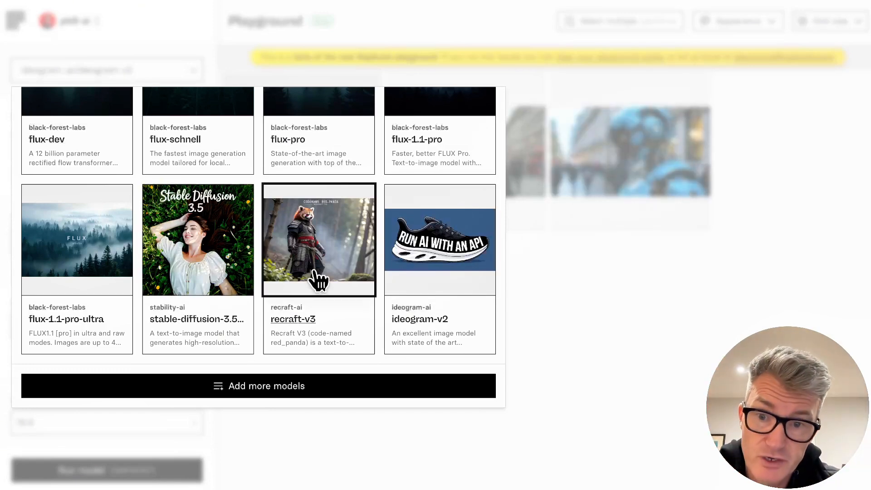
scroll(320, 279, up, 2)
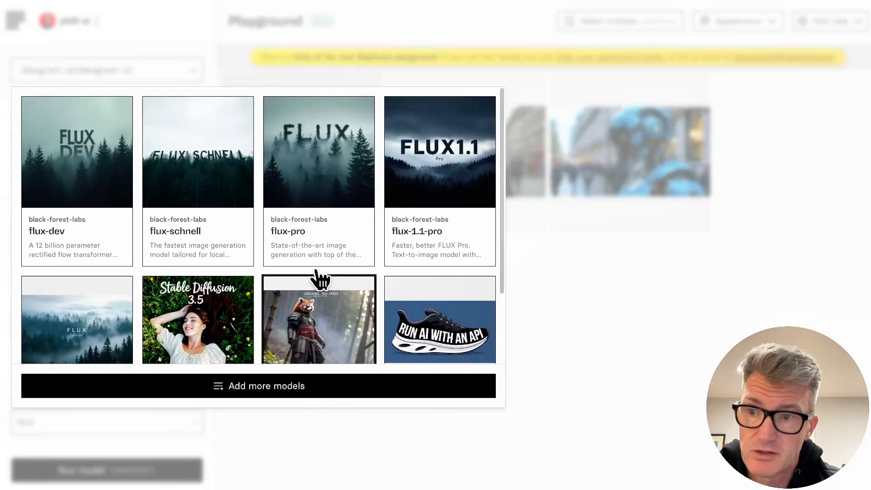
scroll(320, 279, down, 2)
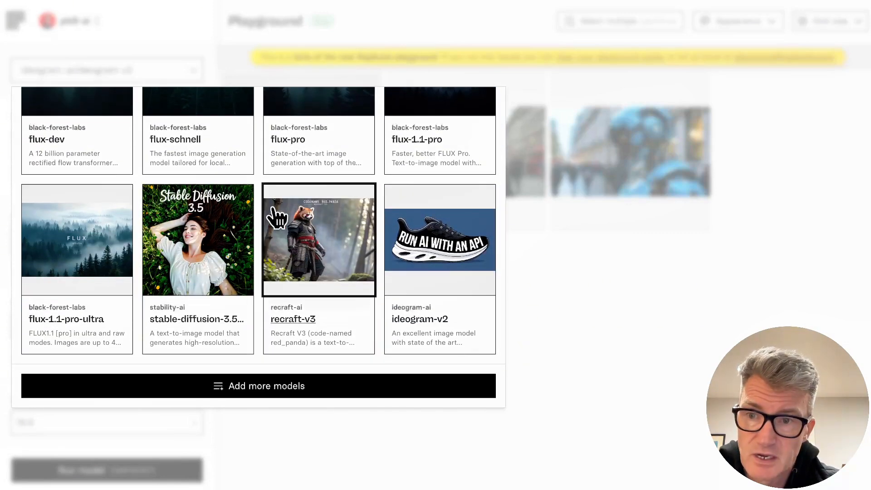
scroll(310, 229, up, 2)
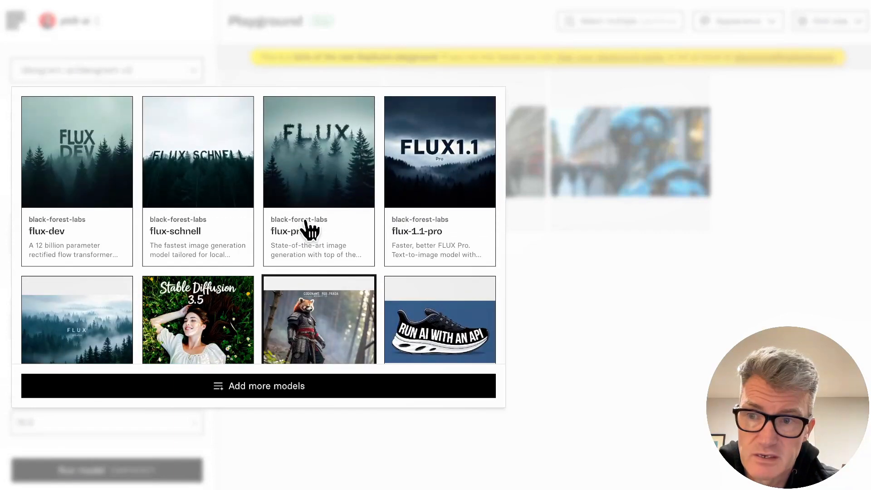
scroll(286, 247, down, 2)
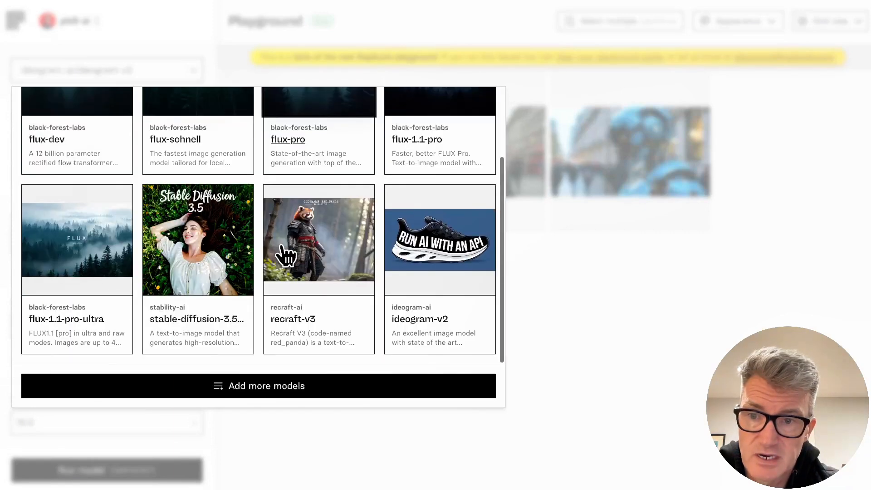
click(92, 253)
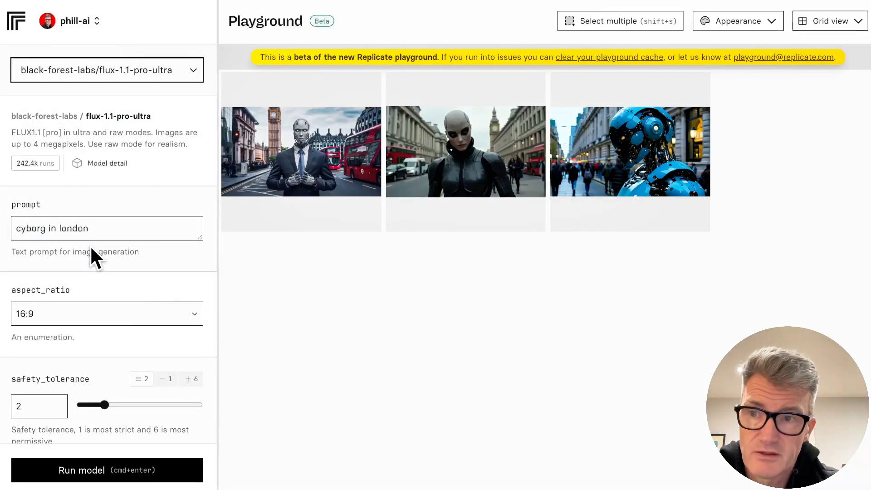
scroll(189, 179, down, 2)
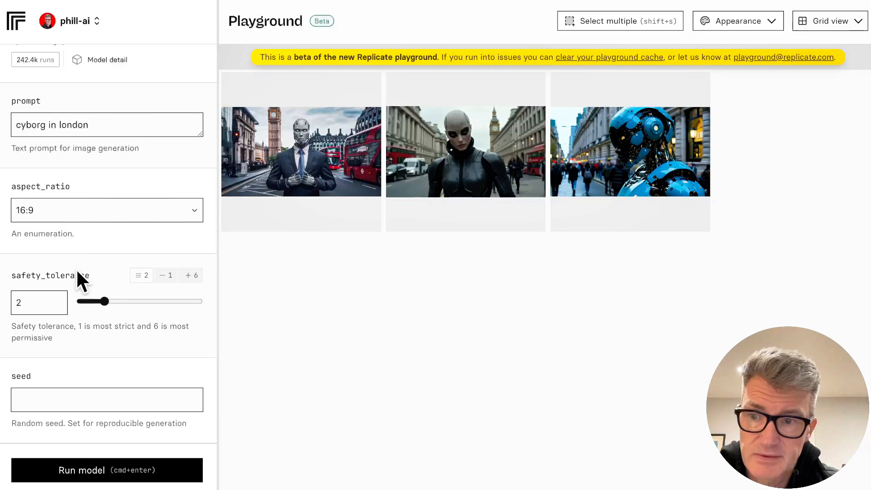
scroll(101, 331, down, 3)
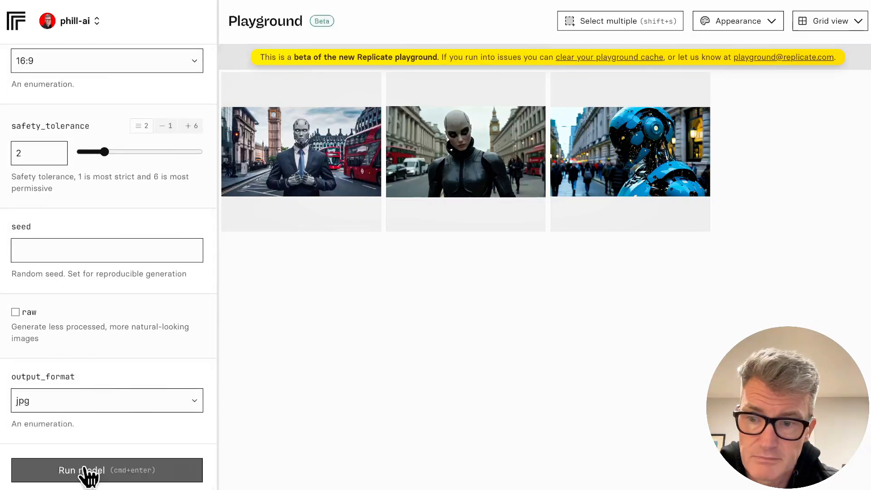
click(87, 477)
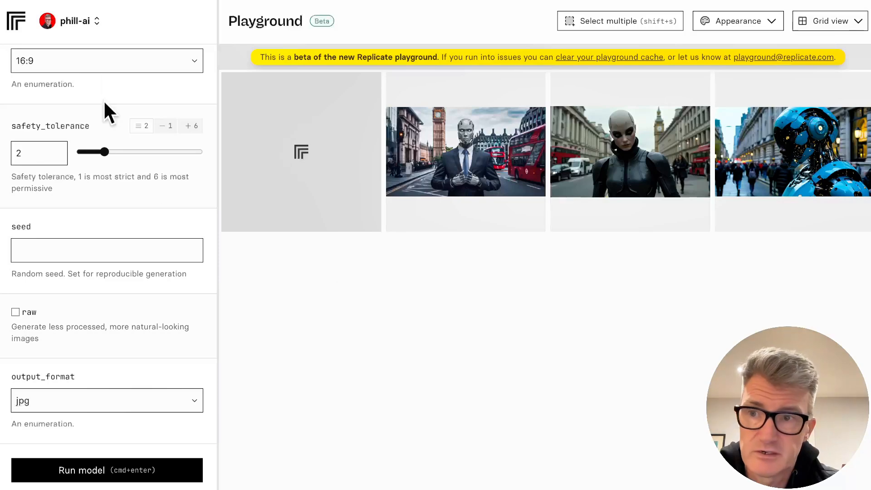
Step: Switch the model to recraft-ai/recraft-v3 and set the image size to 2048x1024
scroll(107, 172, up, 5)
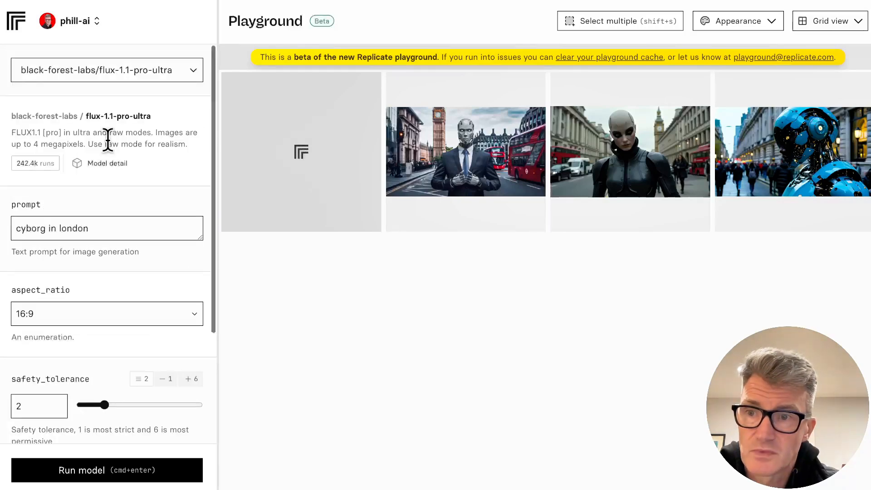
click(107, 70)
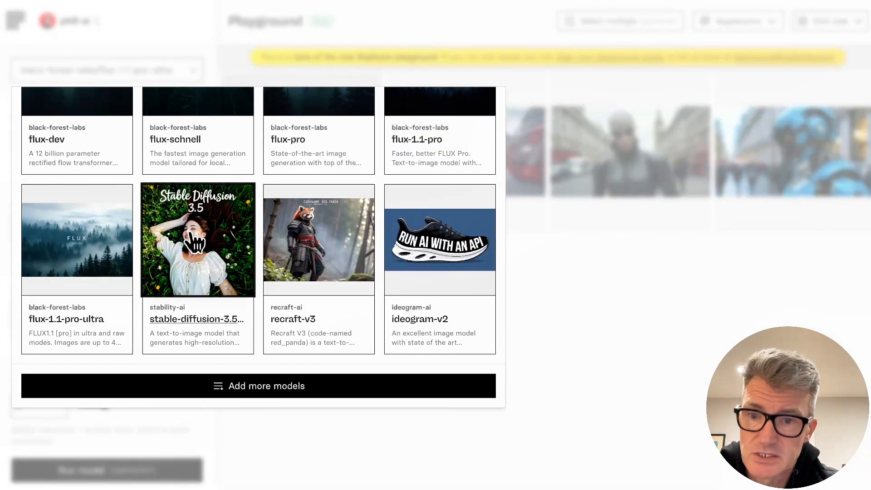
click(303, 240)
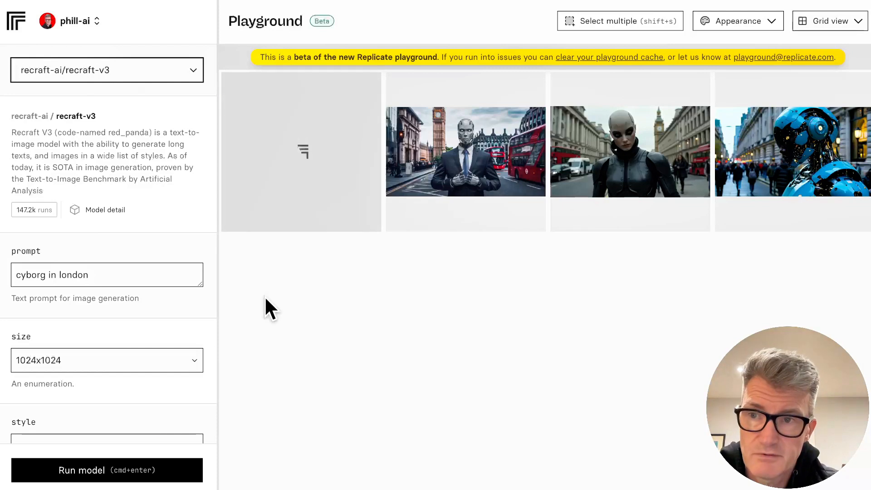
scroll(164, 338, down, 1)
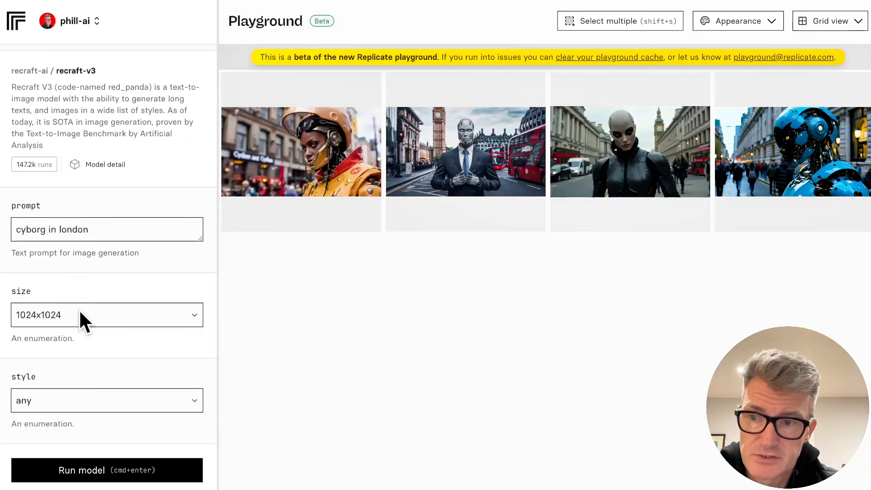
click(80, 312)
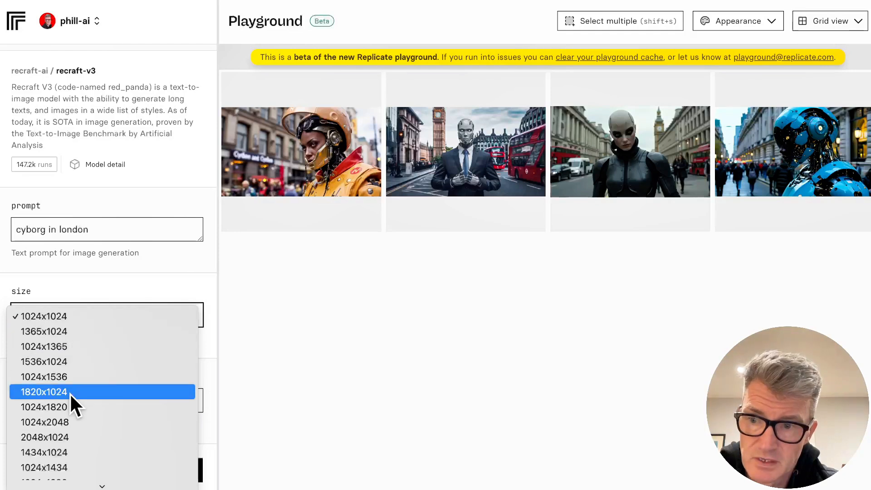
scroll(69, 393, down, 1)
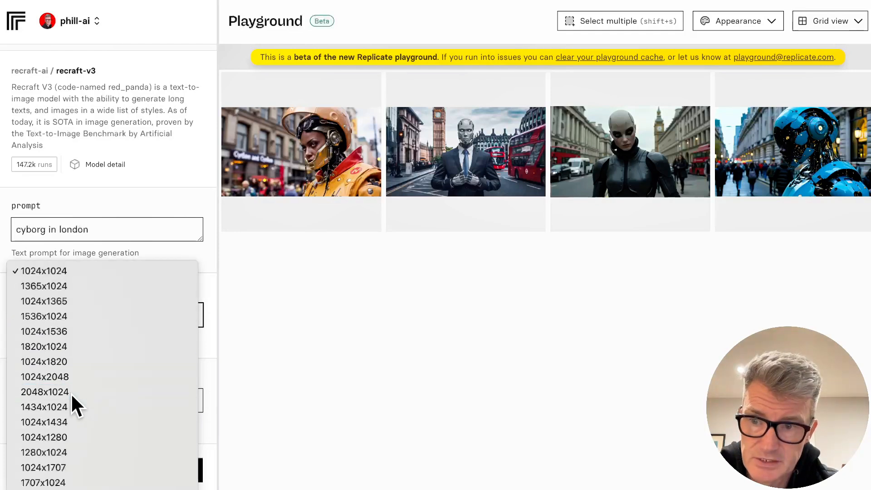
click(71, 393)
Step: Set the style to realistic_image and run the Recraft V3 model
click(83, 398)
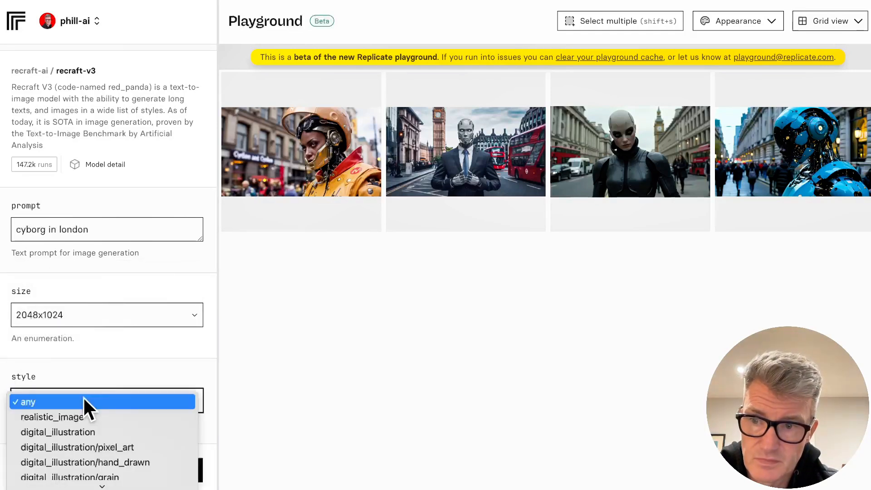
click(77, 416)
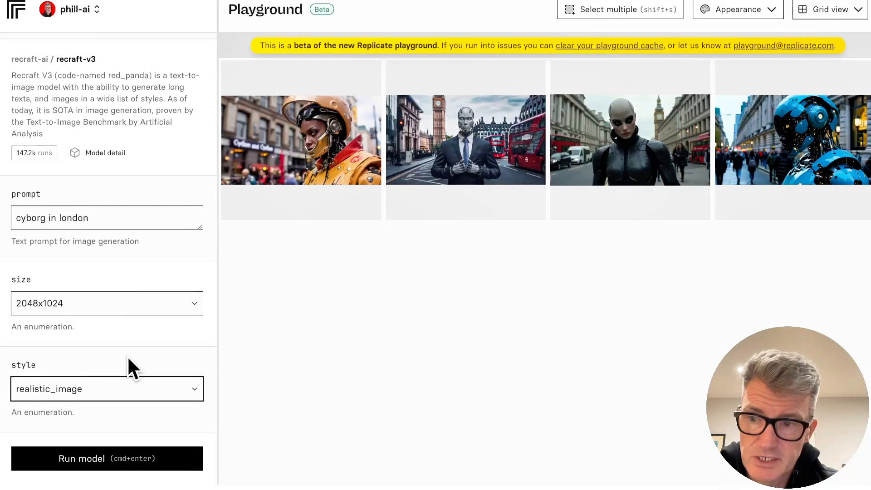
click(87, 472)
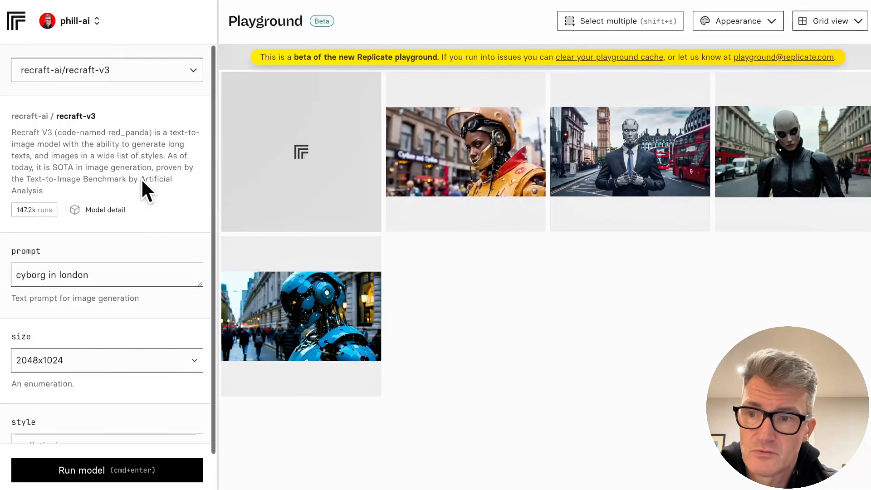
Step: Switch the model back to ideogram-ai/ideogram-v2 and set its resolution to 1472x704
click(121, 70)
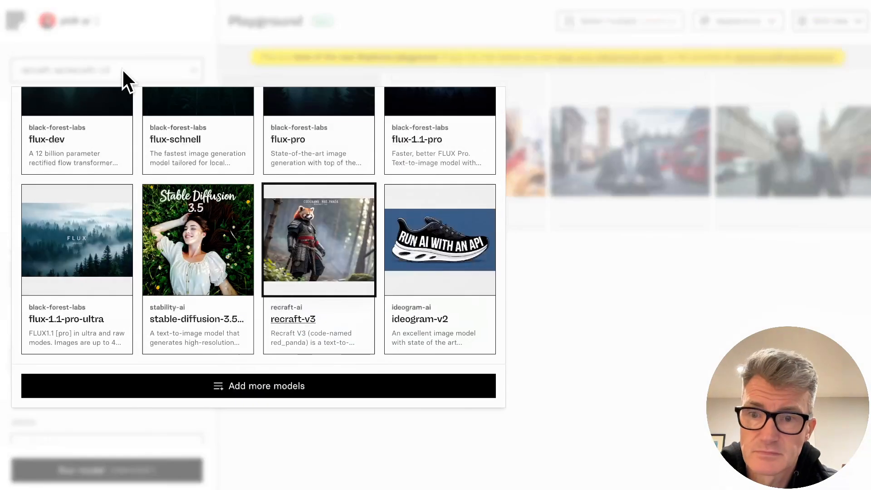
click(440, 235)
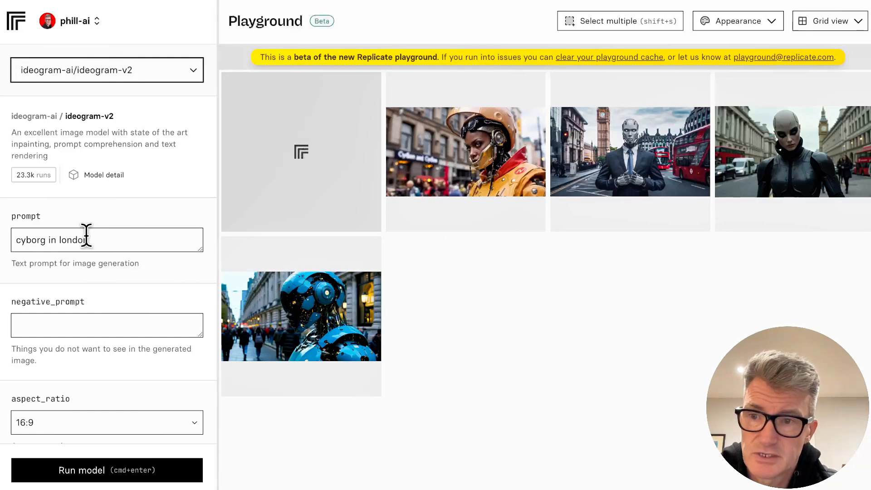
scroll(132, 307, down, 3)
scroll(130, 304, down, 3)
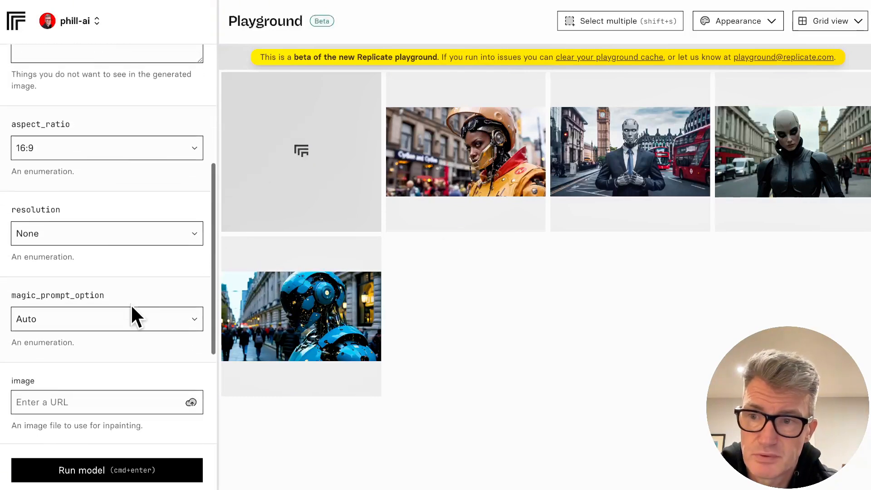
click(99, 200)
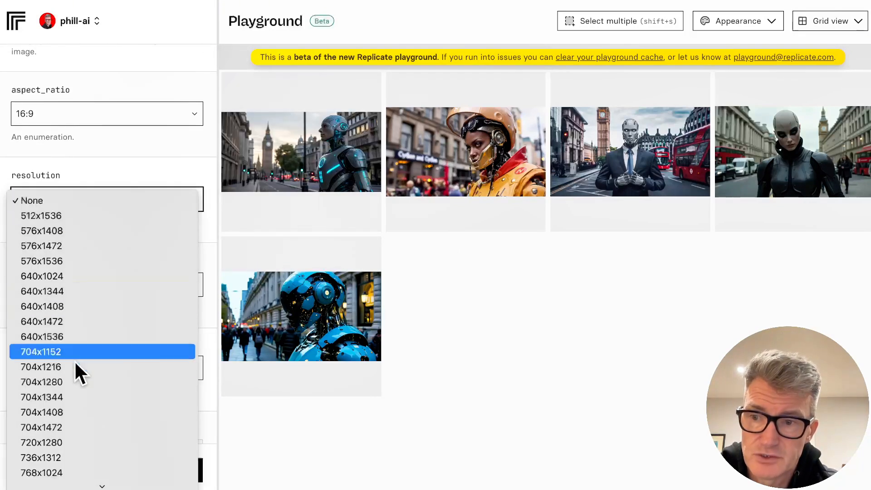
scroll(75, 364, down, 10)
scroll(76, 364, down, 8)
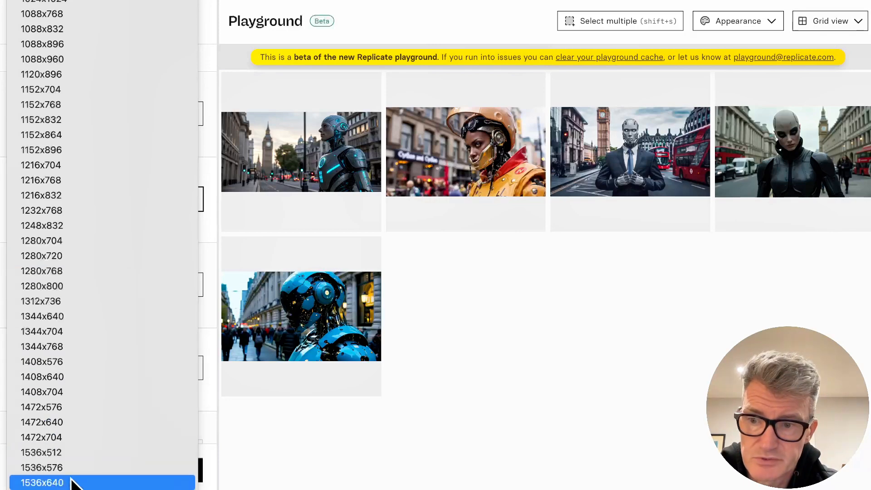
click(63, 437)
Step: Run ideogram-v2 with the magic prompt option set to On and the style type set to Realistic
click(95, 285)
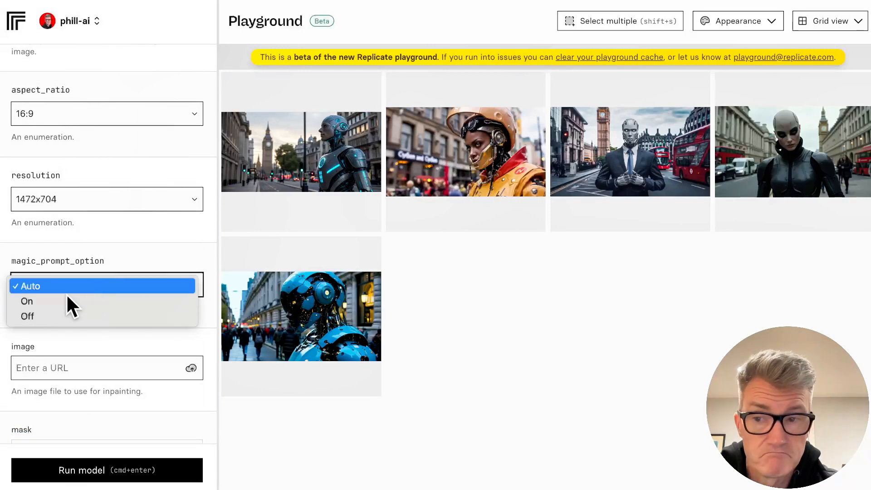
key(Escape)
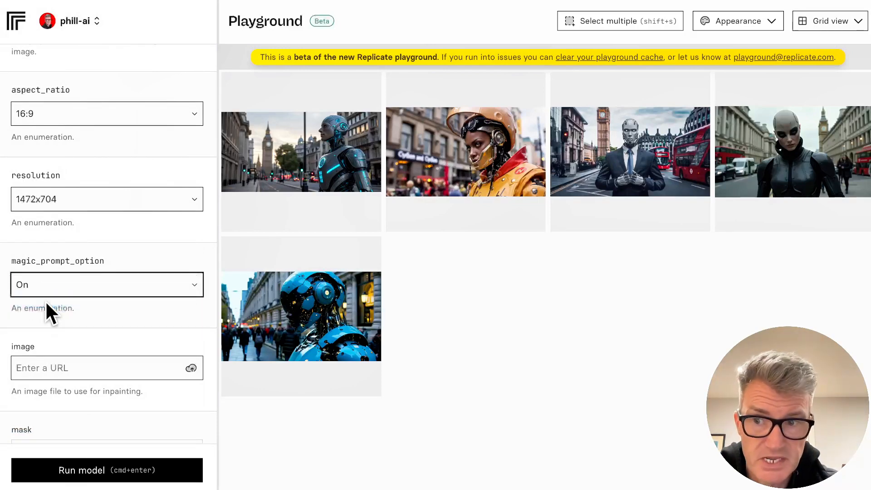
scroll(136, 318, down, 5)
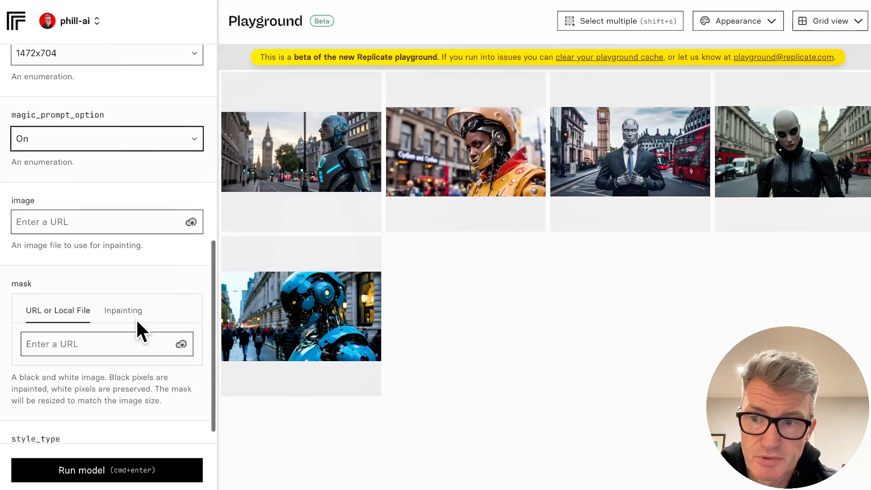
scroll(136, 318, down, 4)
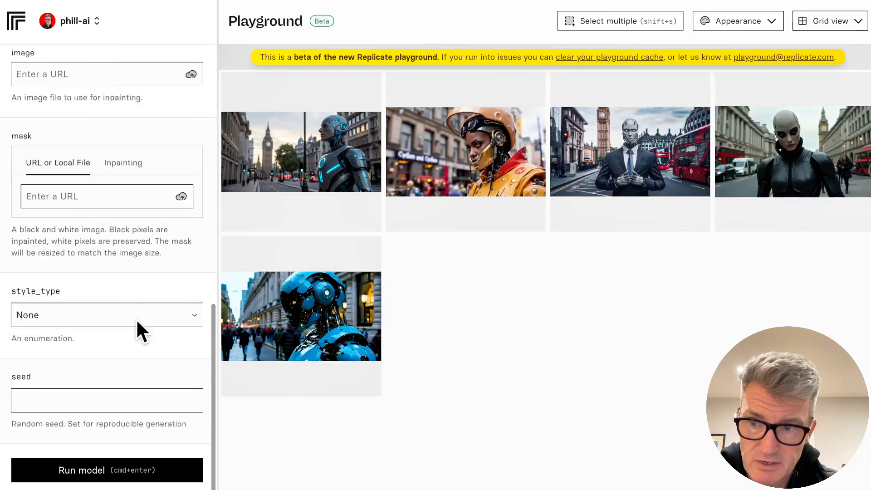
click(64, 317)
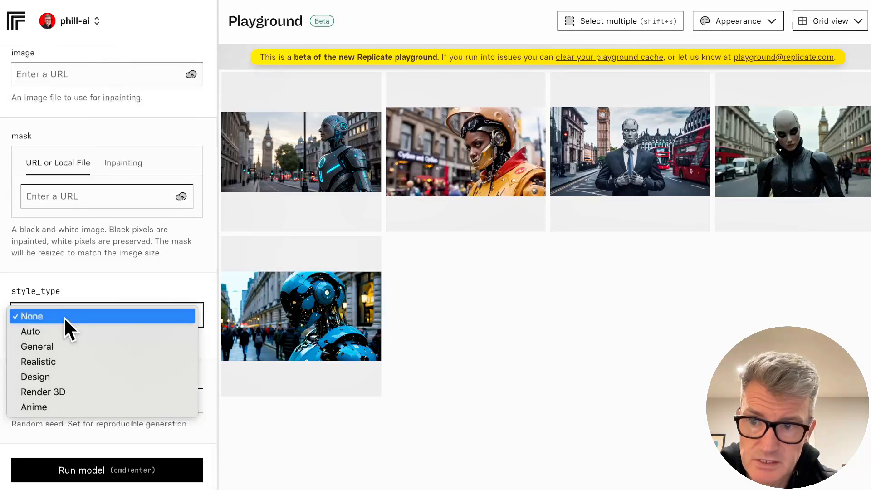
click(78, 361)
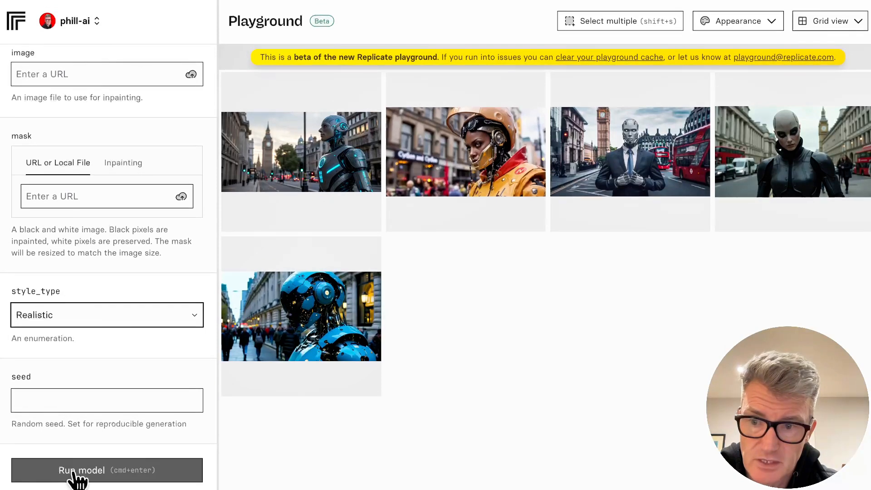
click(74, 472)
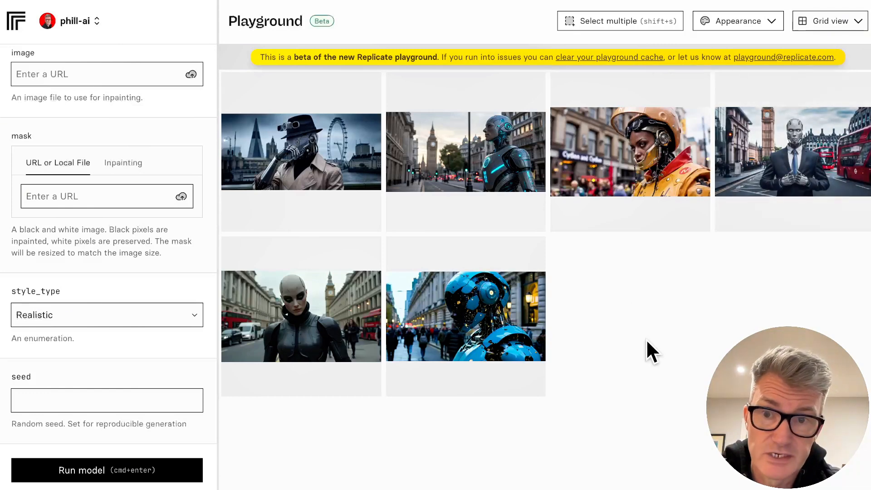
Step: Examine the enlarged images and details of the three newest results: ideogram-v2, recraft-v3 and flux-1.1-pro-ultra
click(282, 150)
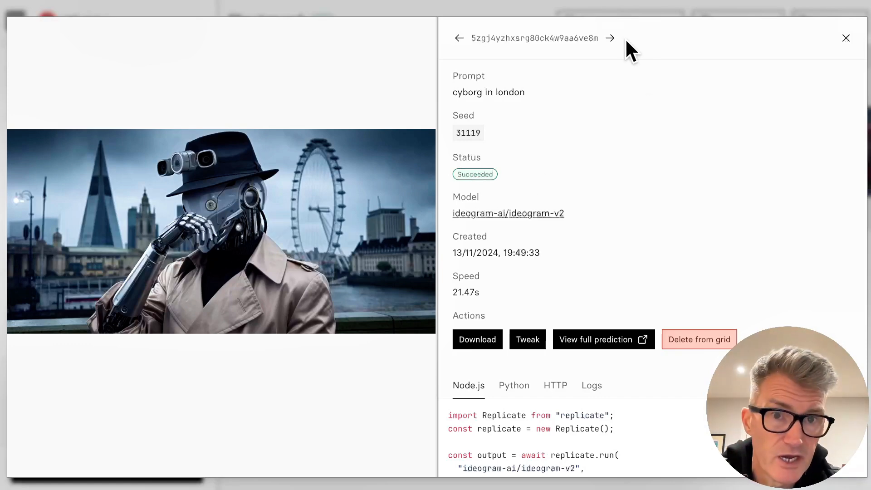
click(611, 38)
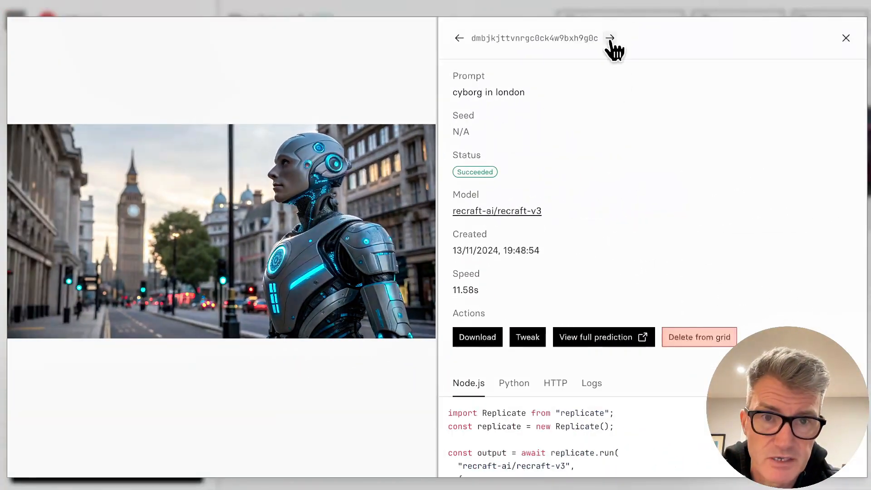
click(610, 39)
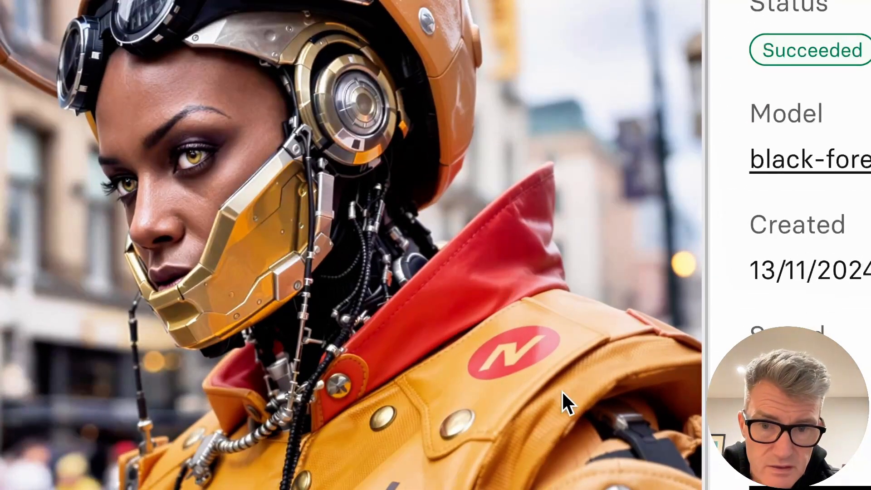
scroll(479, 272, down, 1)
scroll(479, 272, up, 2)
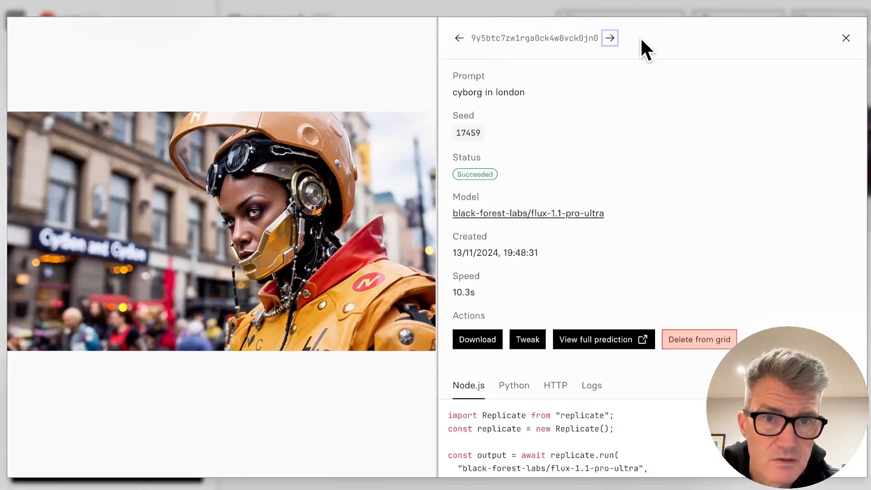
Step: Examine the earlier ideogram-v2, flux-dev and stable-diffusion-3.5-large results, including the latter's input parameters, and return to the grid
click(610, 38)
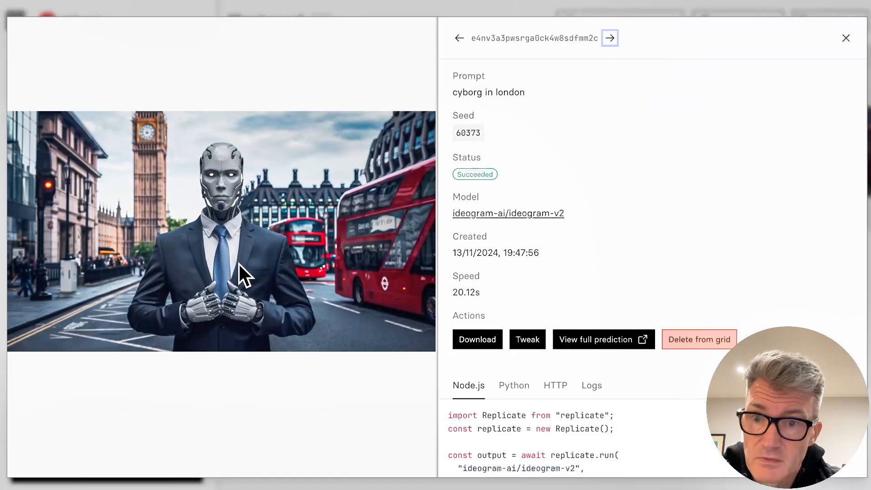
click(610, 38)
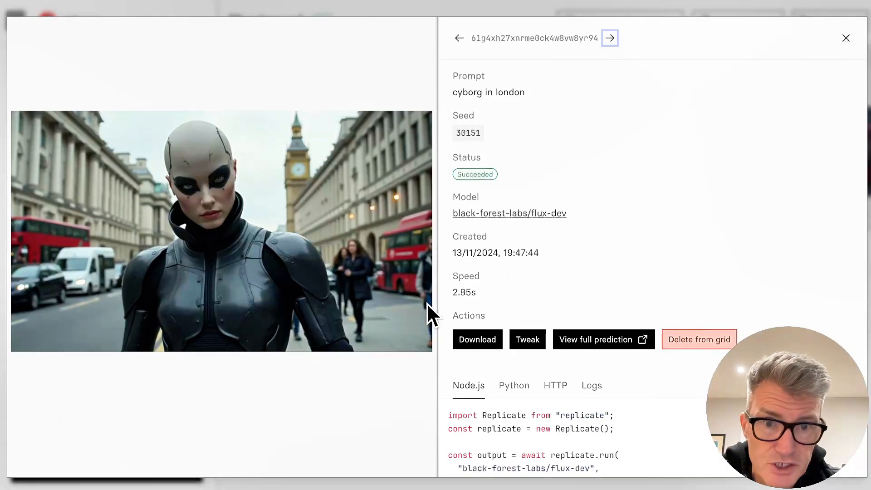
click(610, 38)
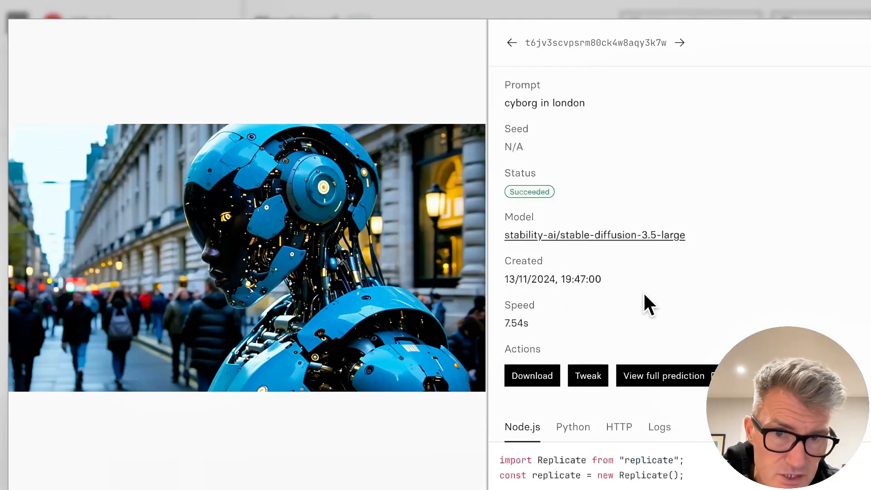
scroll(646, 298, down, 4)
scroll(645, 295, down, 1)
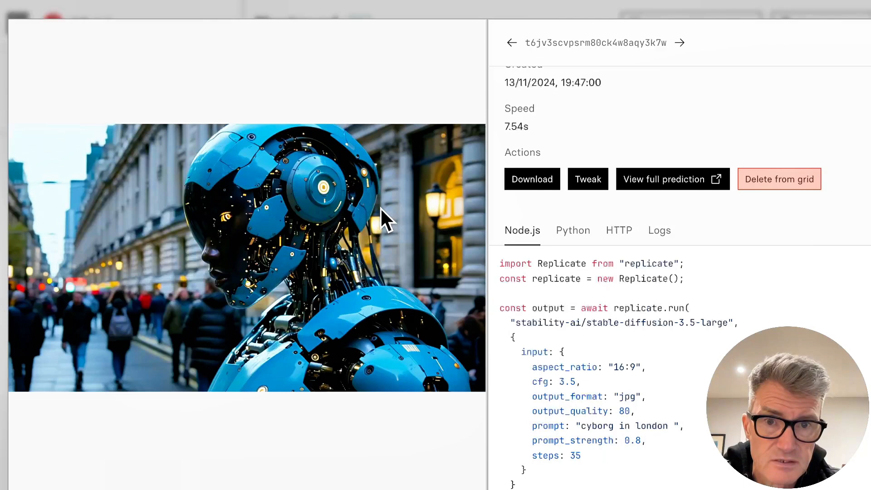
scroll(605, 113, up, 5)
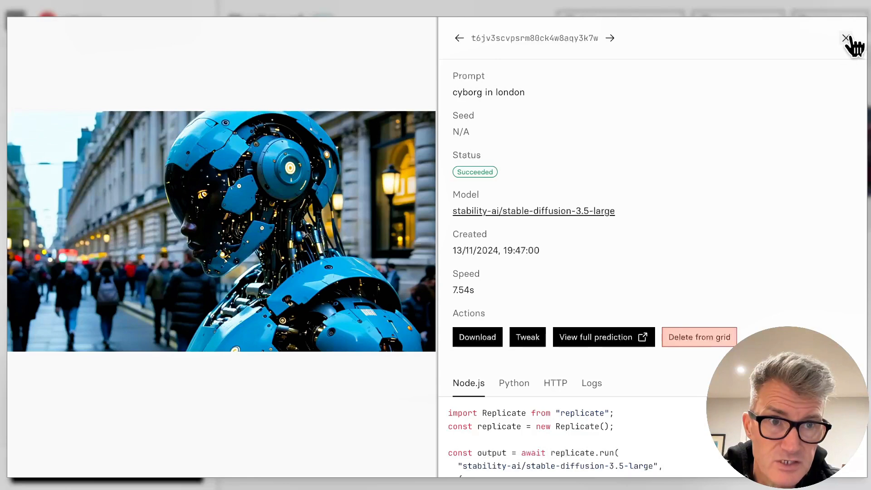
click(847, 38)
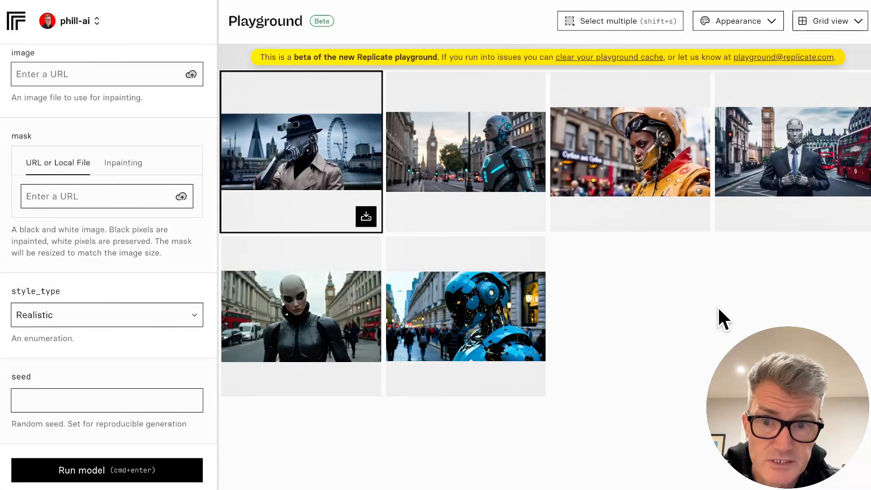